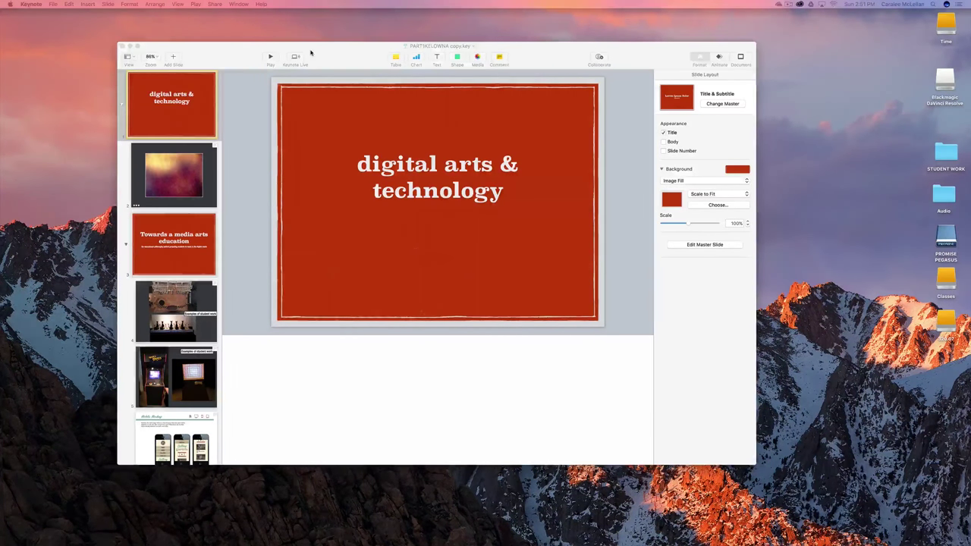
Move the presentation window to the upper-left corner of the desktop.
drag(311, 53, 216, 22)
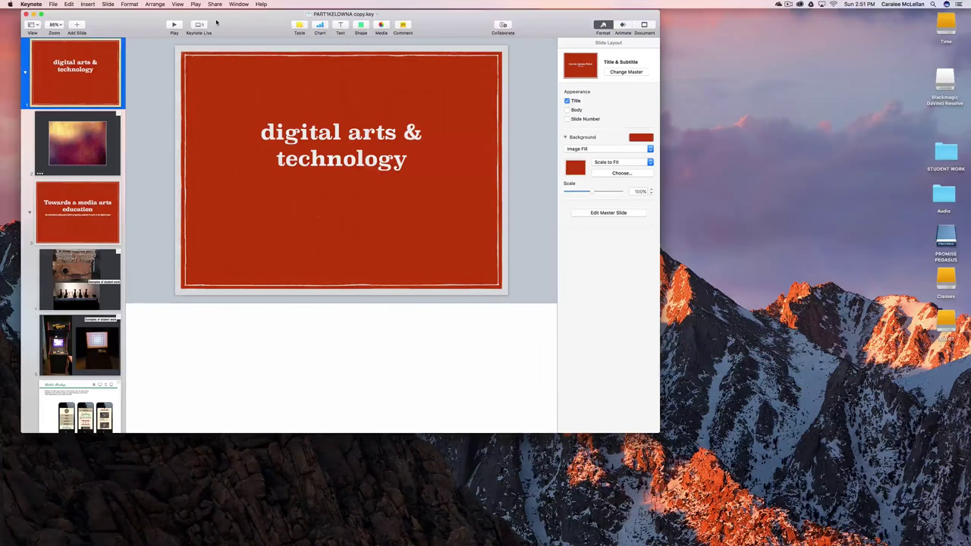
drag(145, 21, 137, 20)
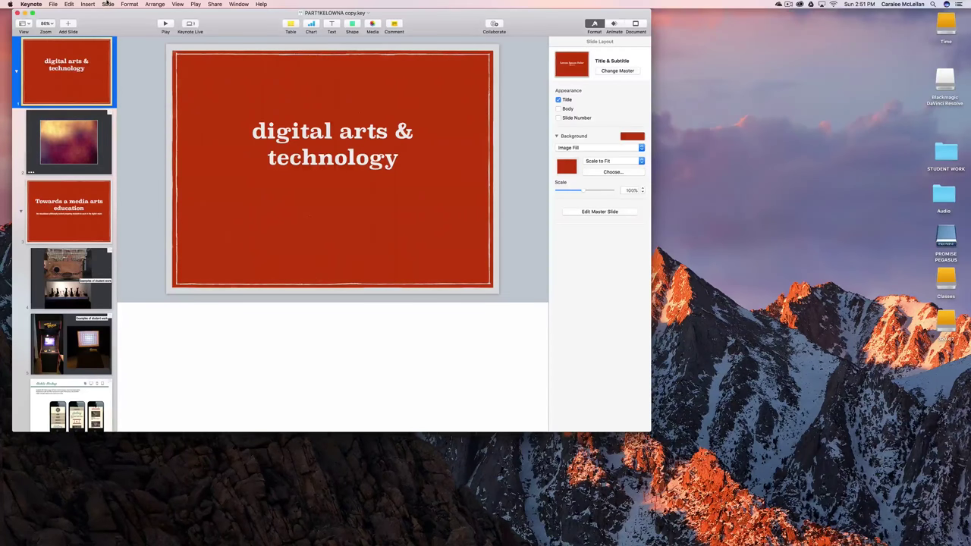
Browse the new-presentation themes in an enlarged chooser, comparing the Standard and Wide formats, and cancel without choosing one.
click(53, 5)
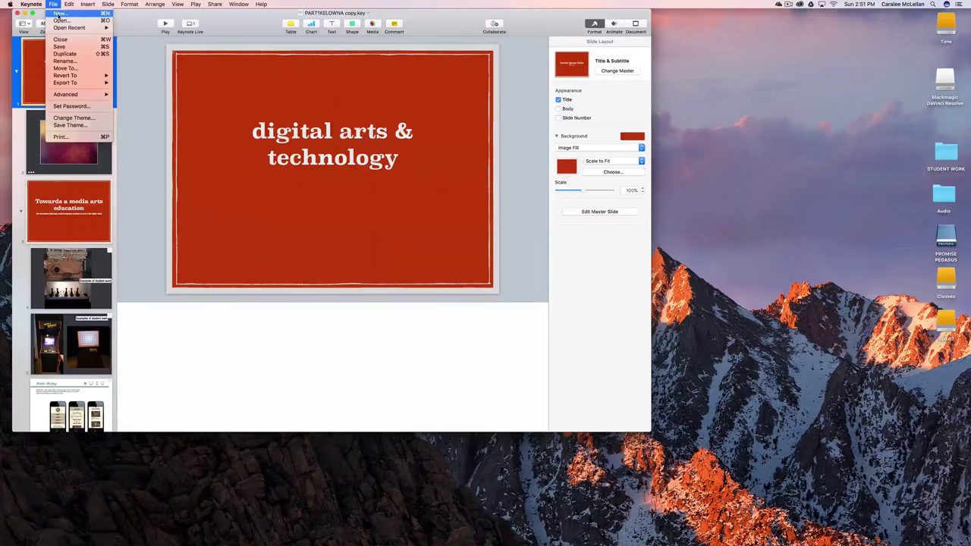
click(59, 15)
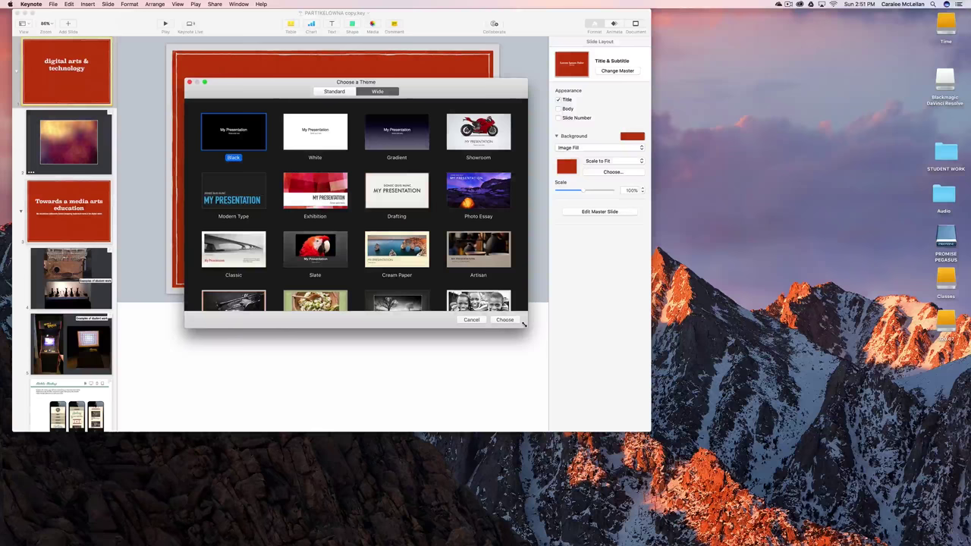
drag(531, 328, 579, 429)
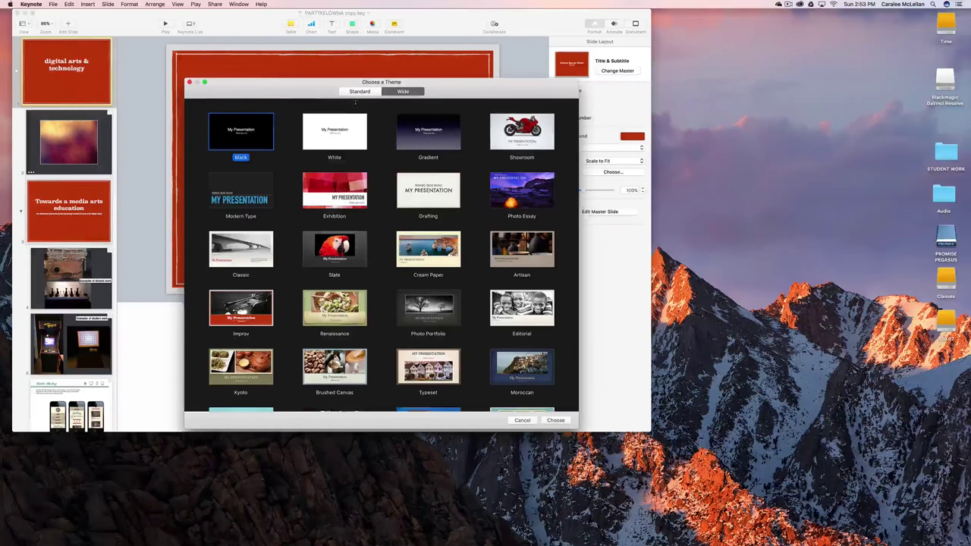
drag(321, 99, 294, 80)
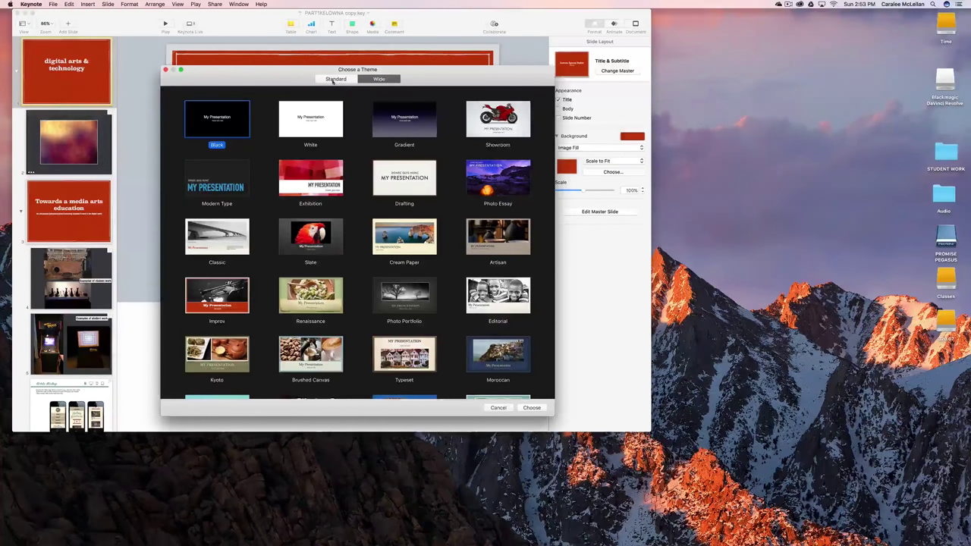
click(336, 79)
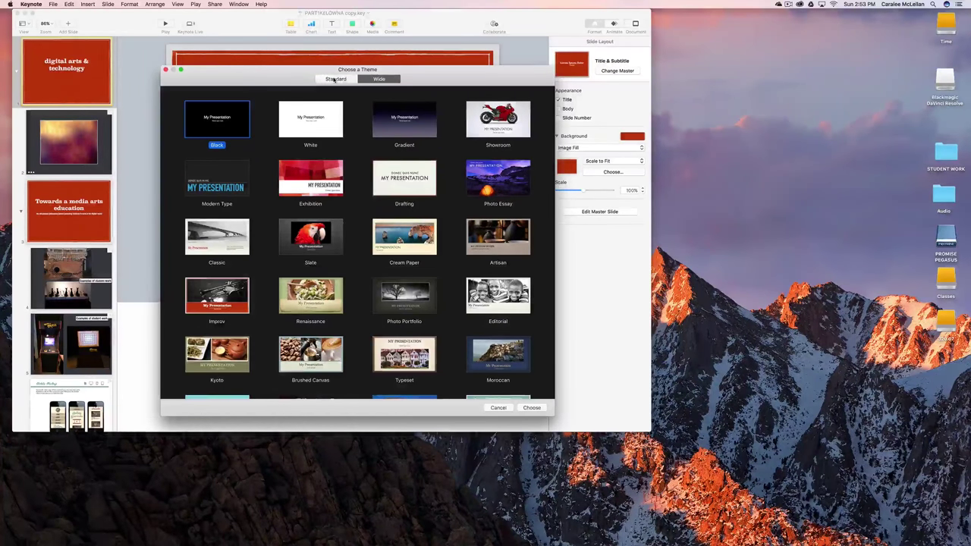
click(334, 79)
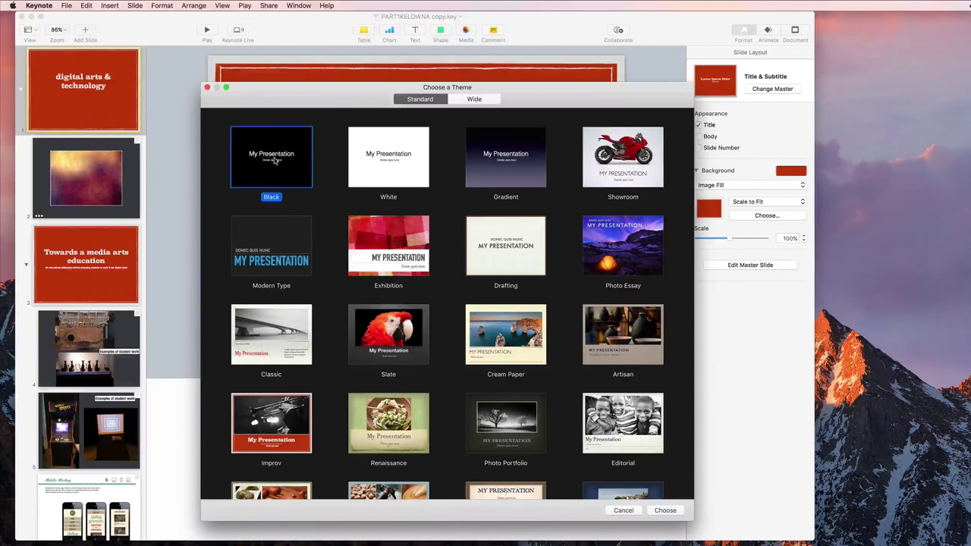
click(466, 99)
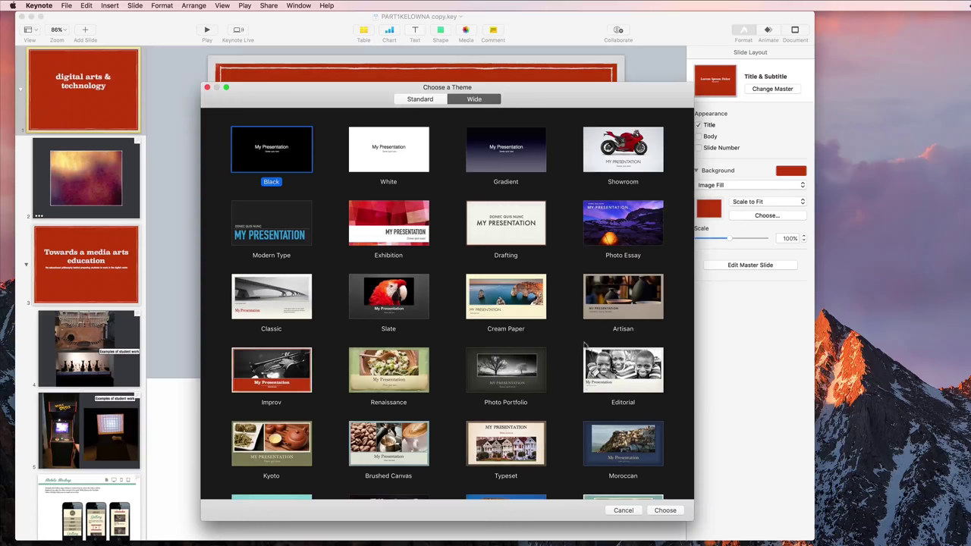
click(623, 511)
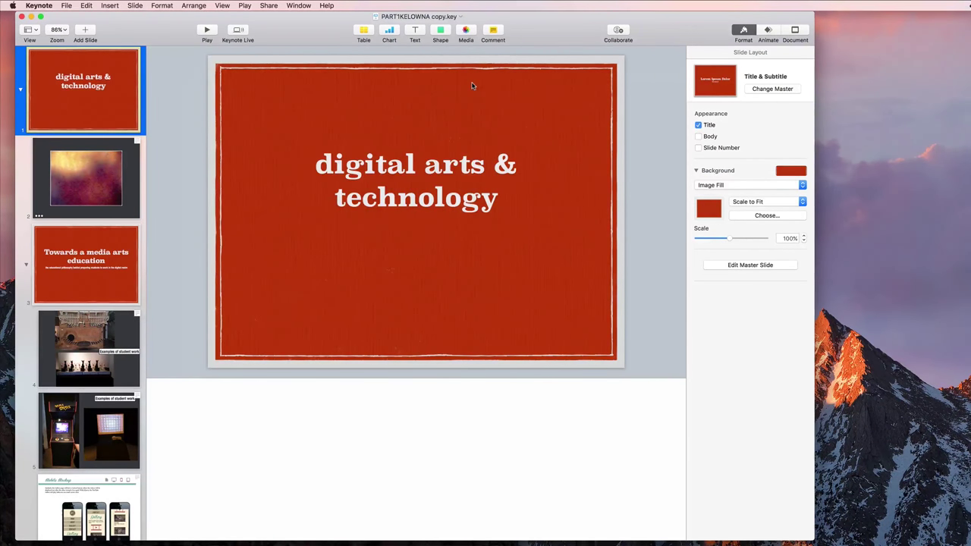
View the custom slide size settings for this document and cancel without changing them.
click(794, 34)
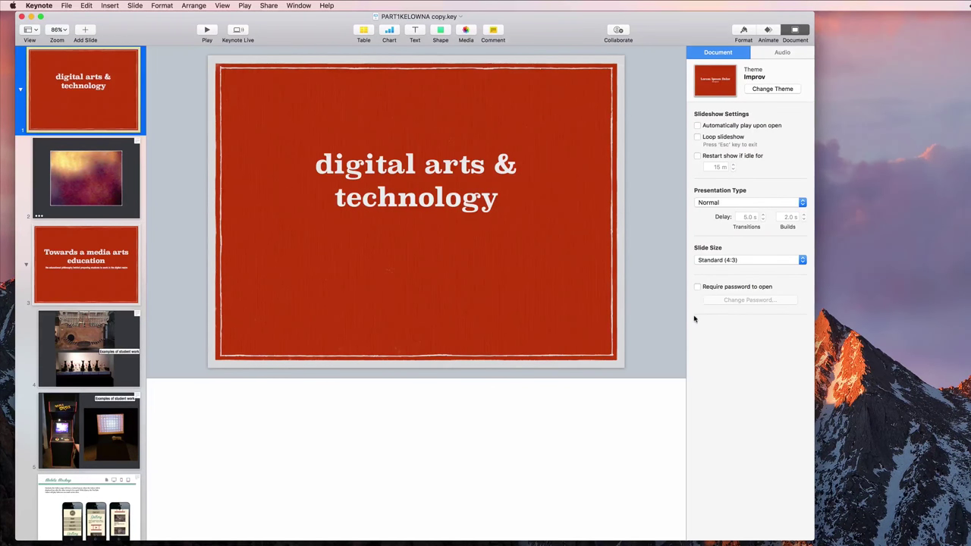
click(741, 260)
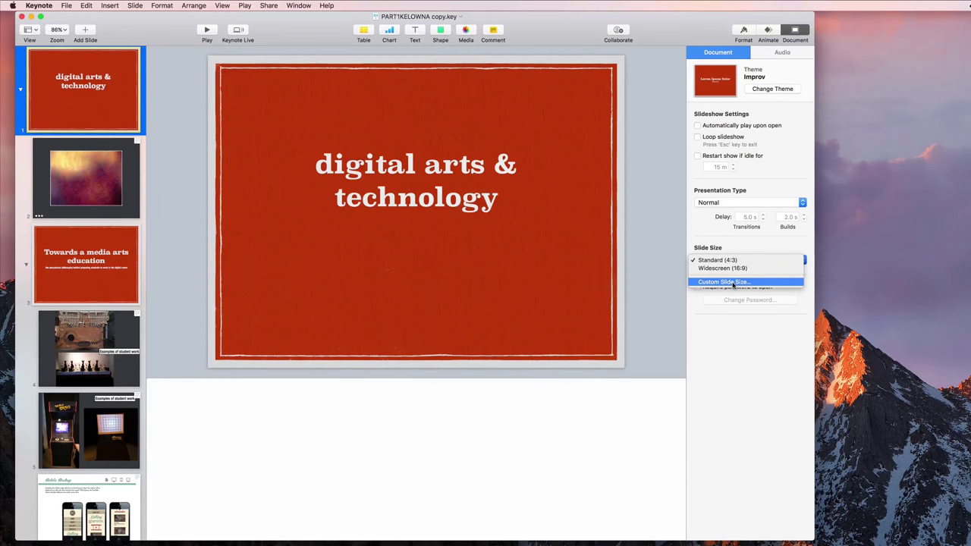
click(733, 285)
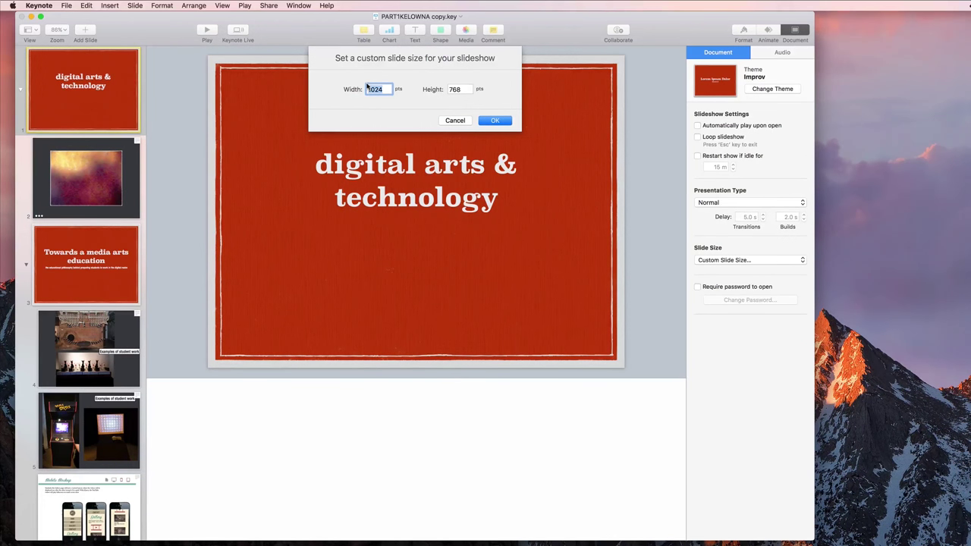
click(456, 122)
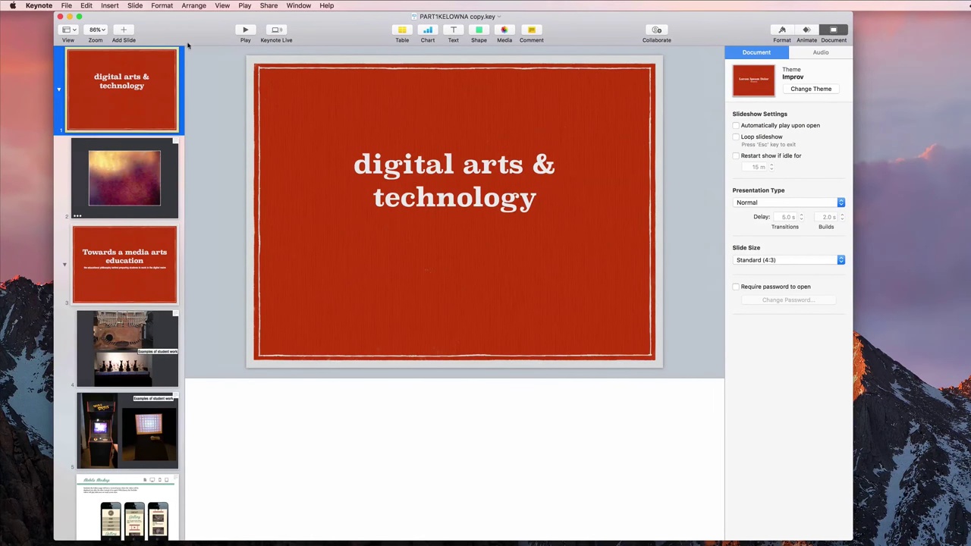
Reposition the presentation window, play the slideshow in the presenter display, and advance from slide 1 to slide 5.
drag(163, 19, 190, 28)
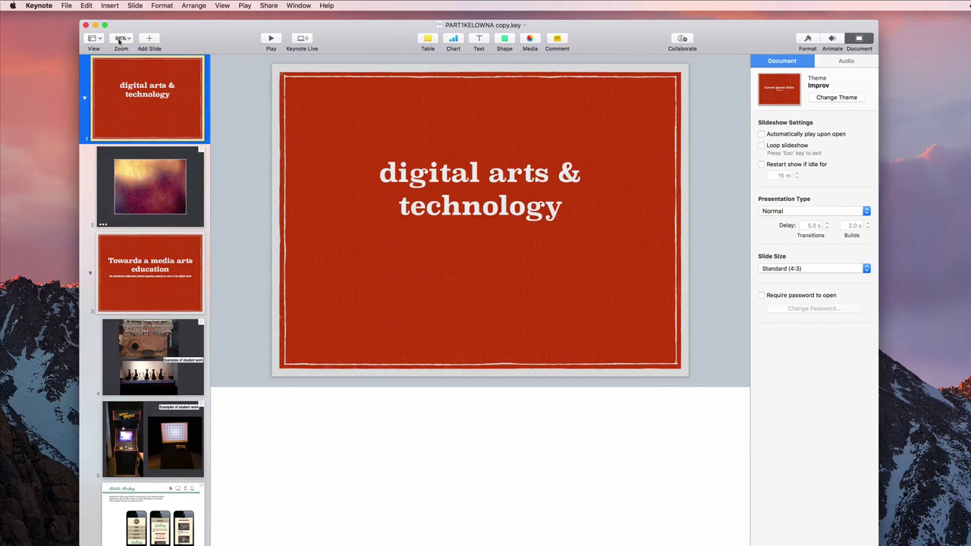
drag(189, 38, 190, 38)
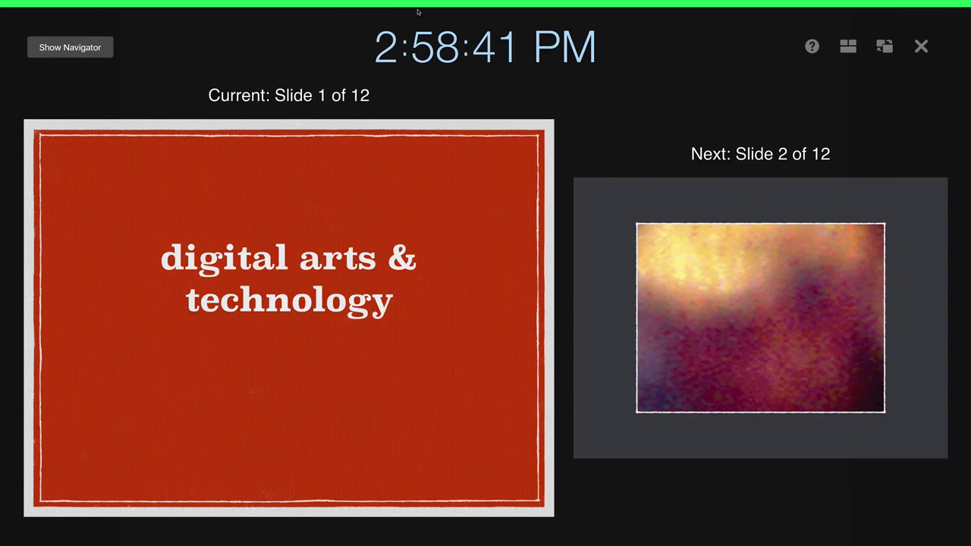
key(Right)
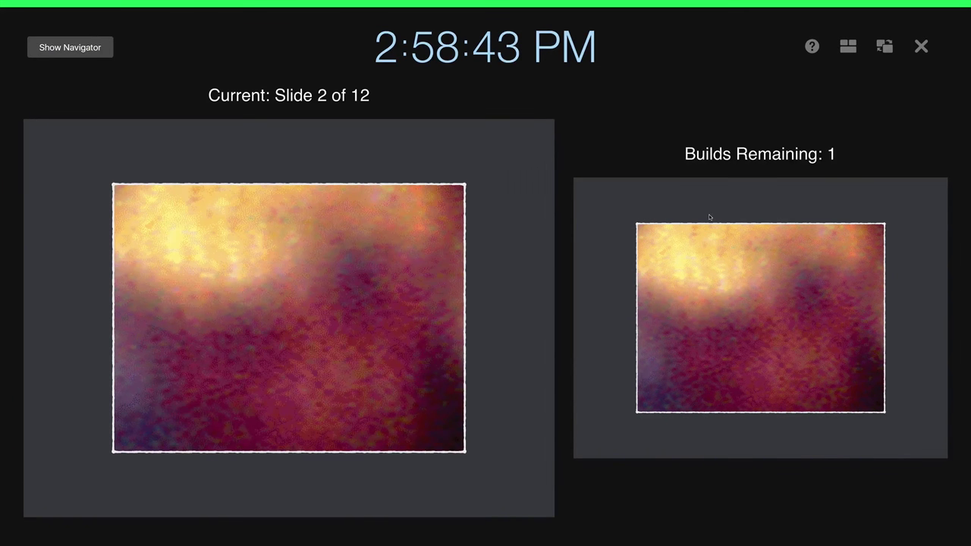
key(Right)
key(Right)
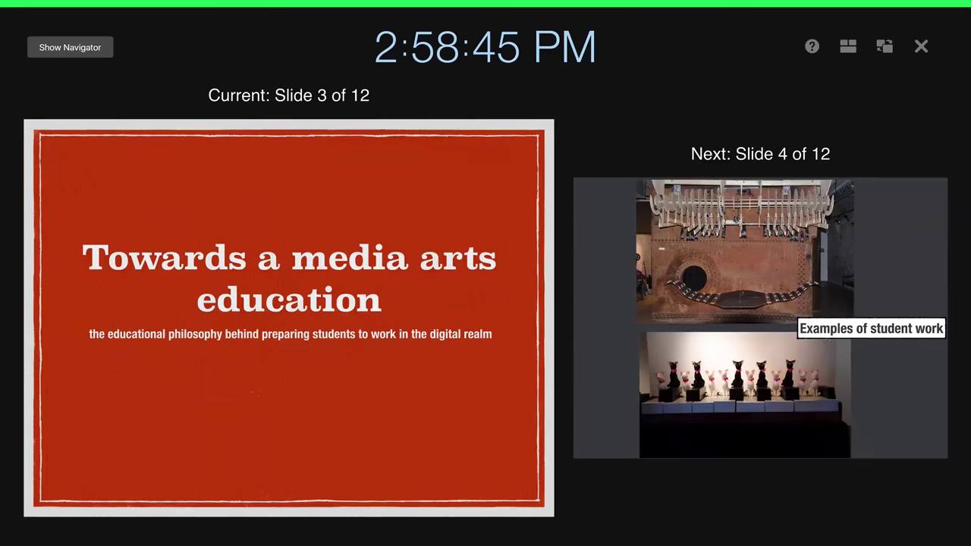
key(Right)
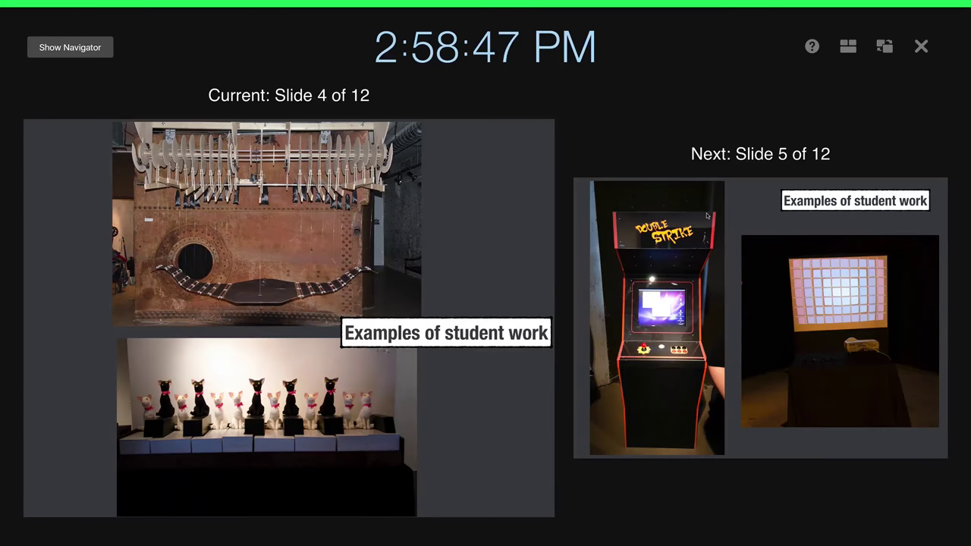
key(Right)
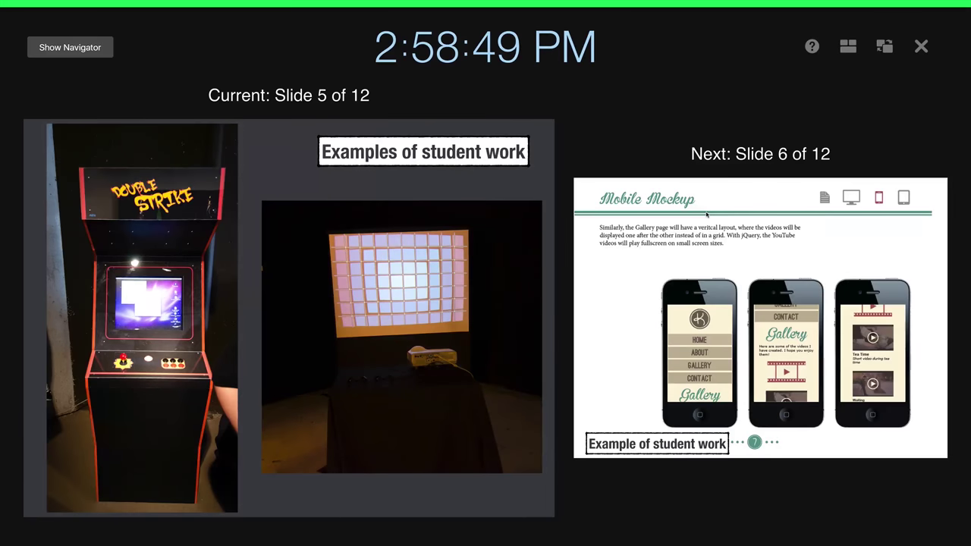
Add the presenter notes and the elapsed timer to the presenter display.
click(849, 46)
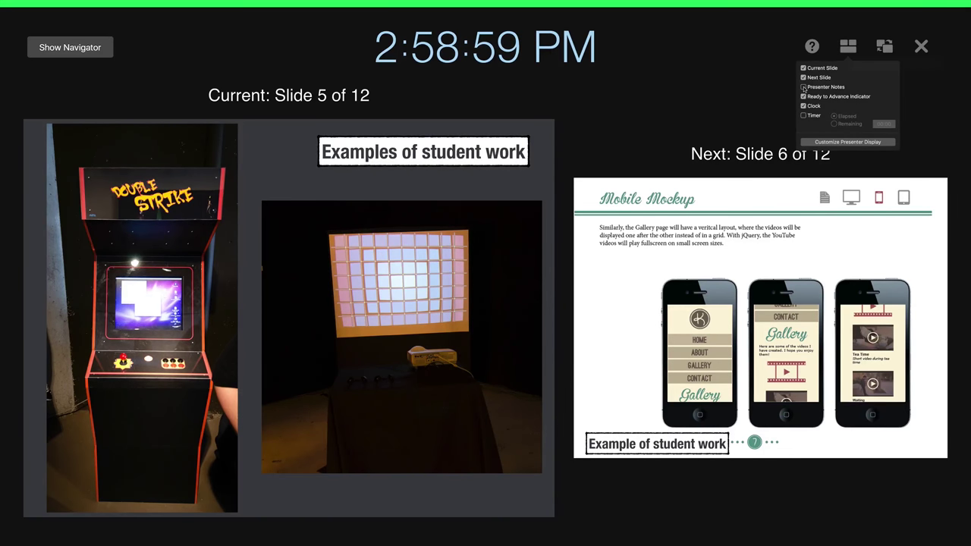
click(804, 87)
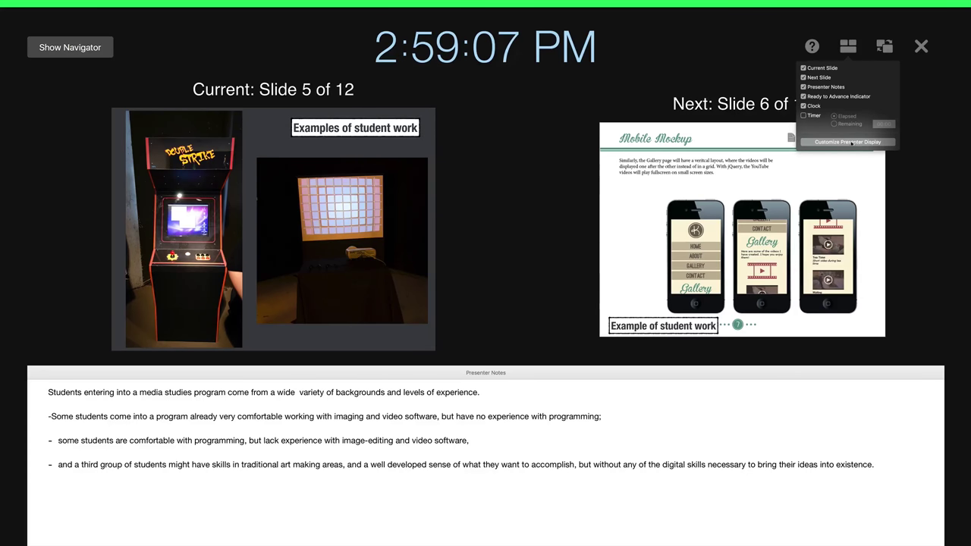
click(803, 115)
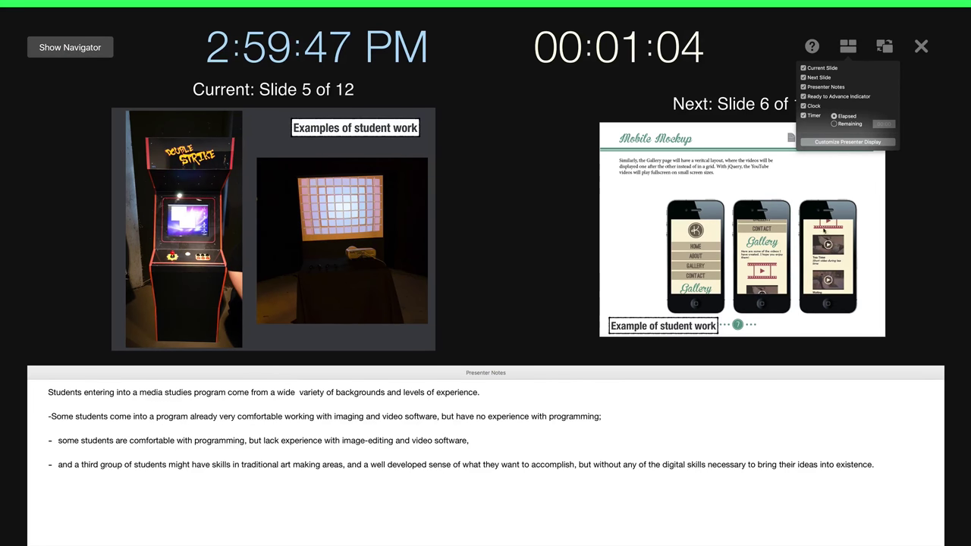
click(231, 423)
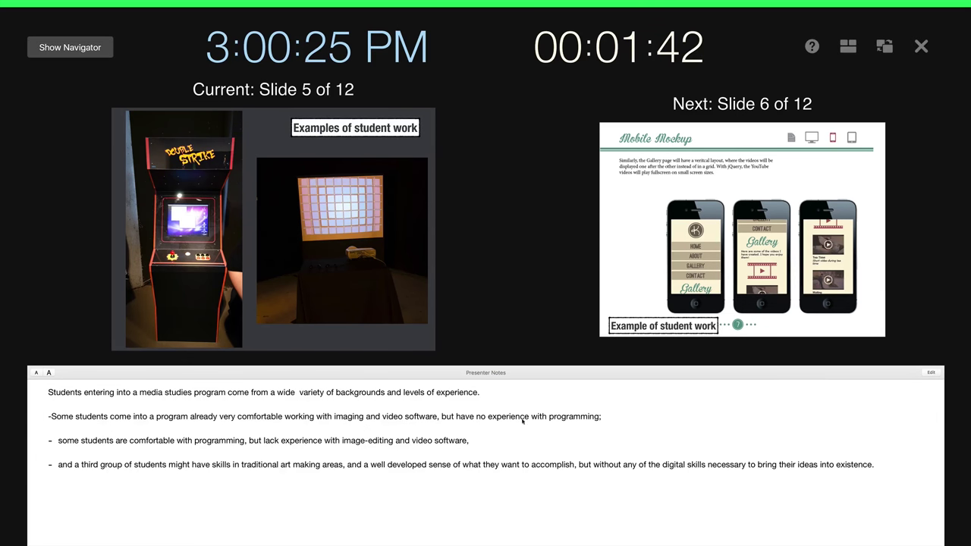
Advance the slideshow from slide 5 to slide 8 and exit the presentation.
click(780, 309)
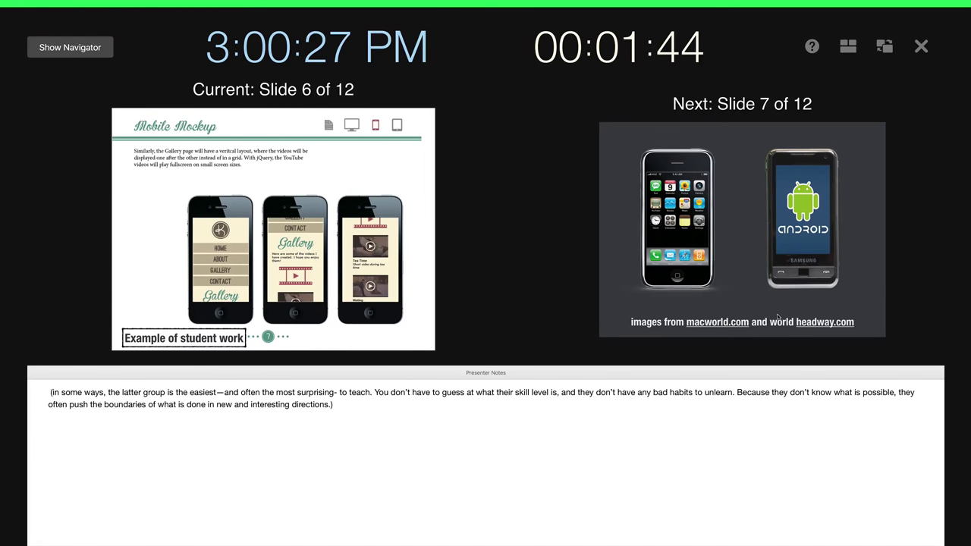
click(754, 283)
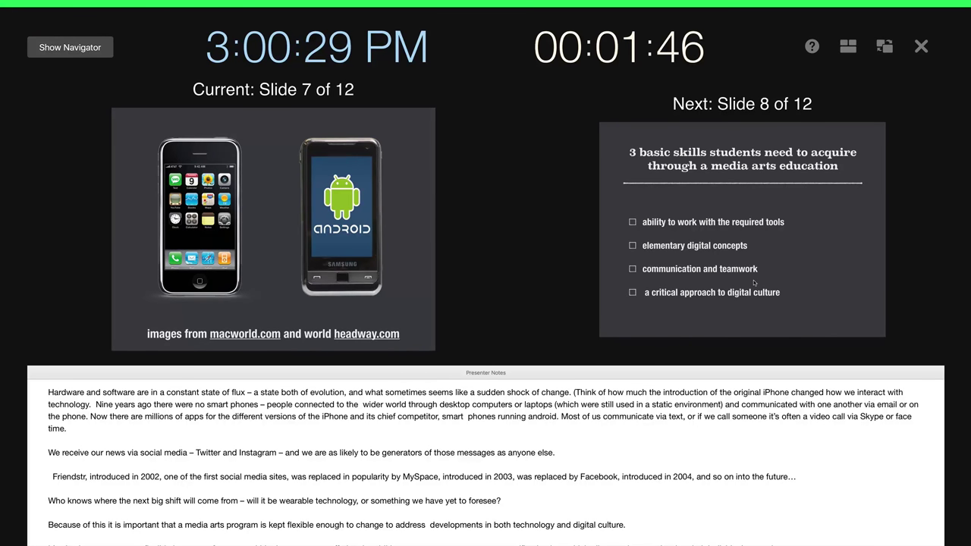
click(754, 283)
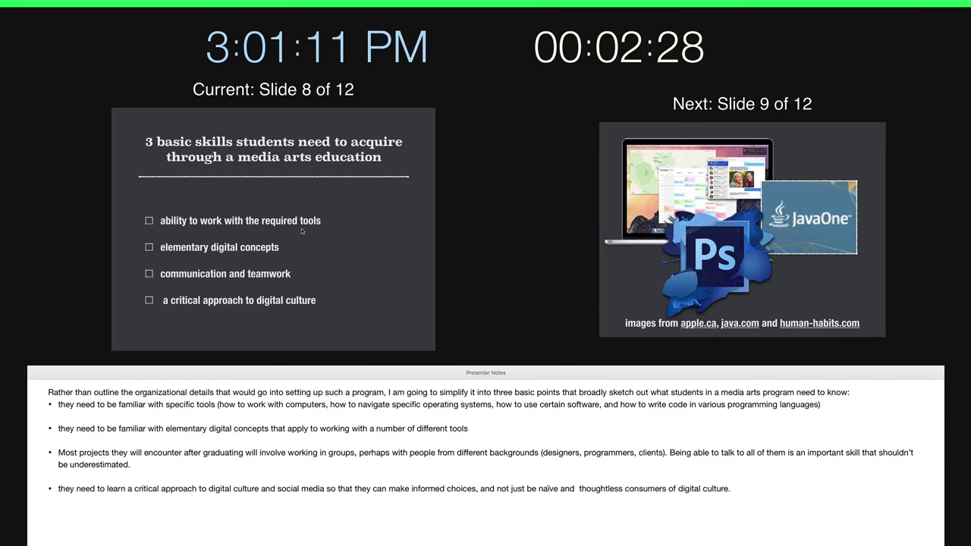
mouse_move(581, 210)
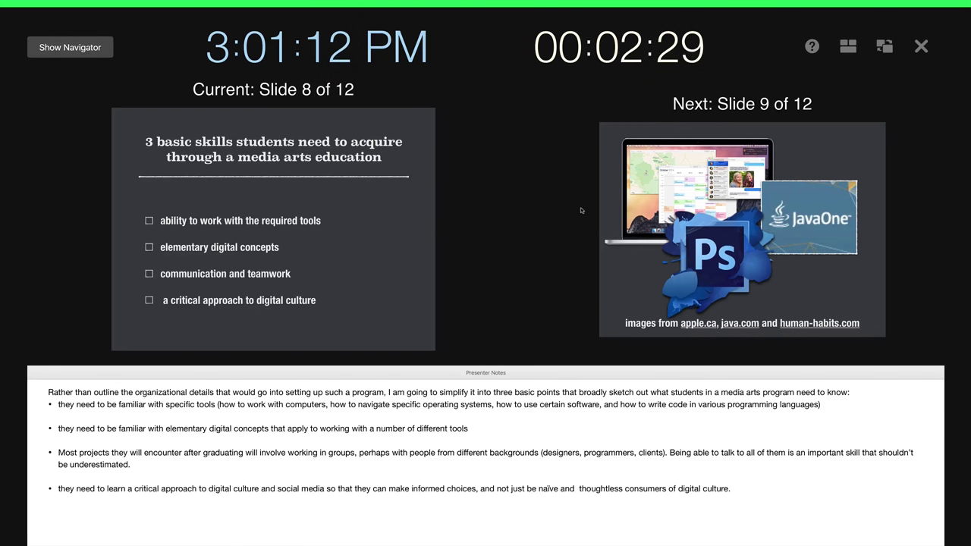
click(847, 47)
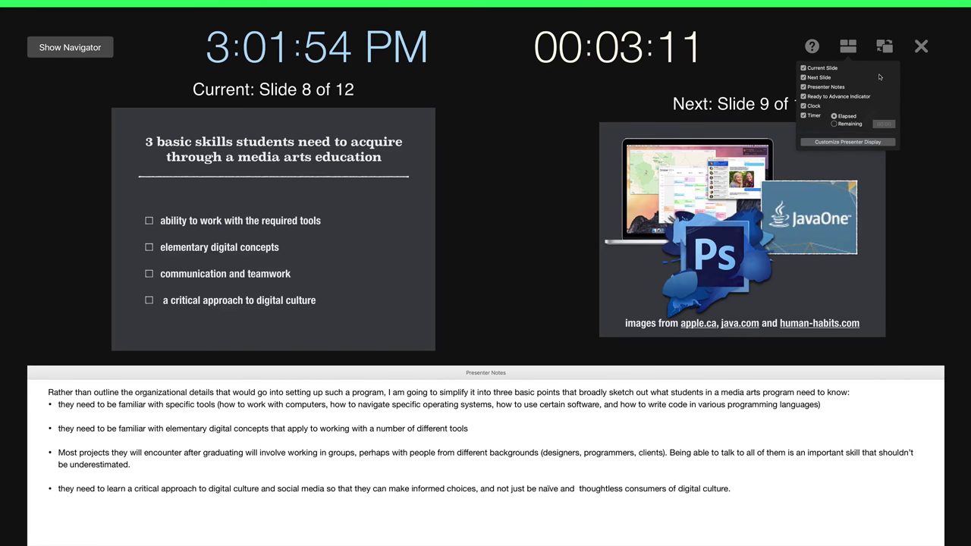
click(920, 47)
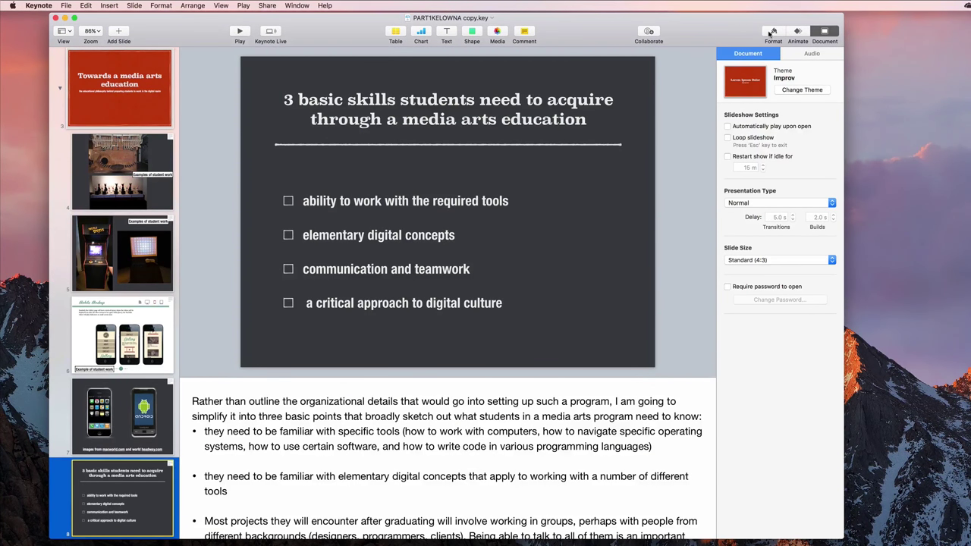
Show the text formatting options for the bulleted body text on slide 8 and shift the window toward the desktop's left edge.
click(773, 32)
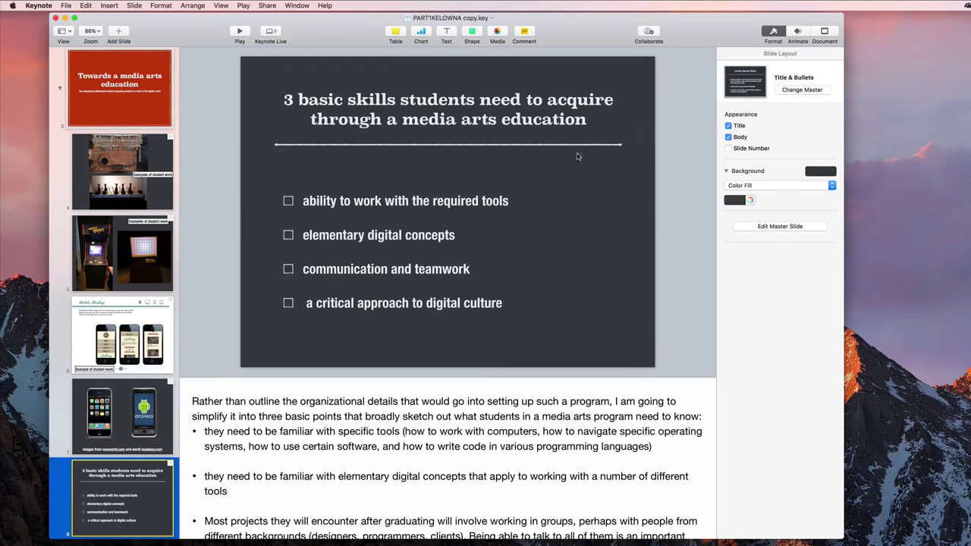
click(472, 189)
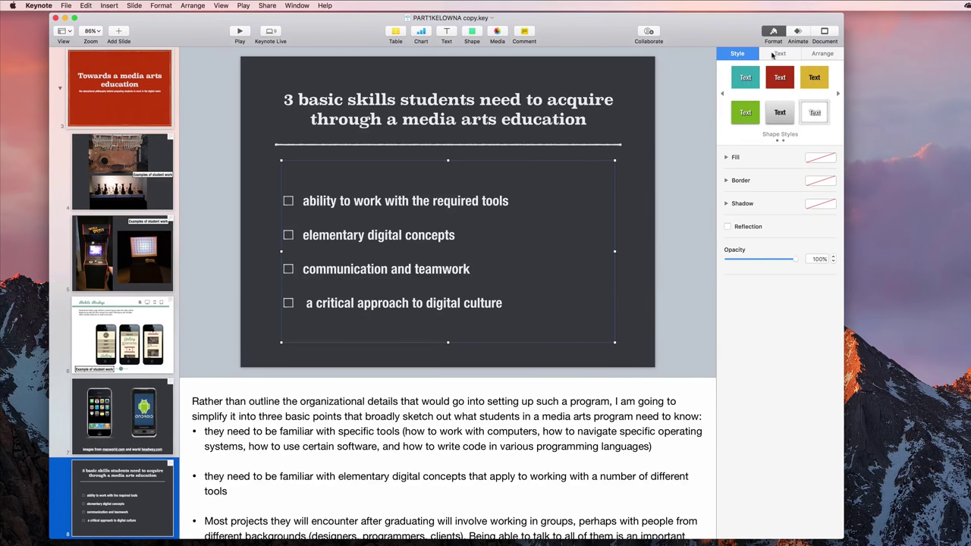
click(777, 53)
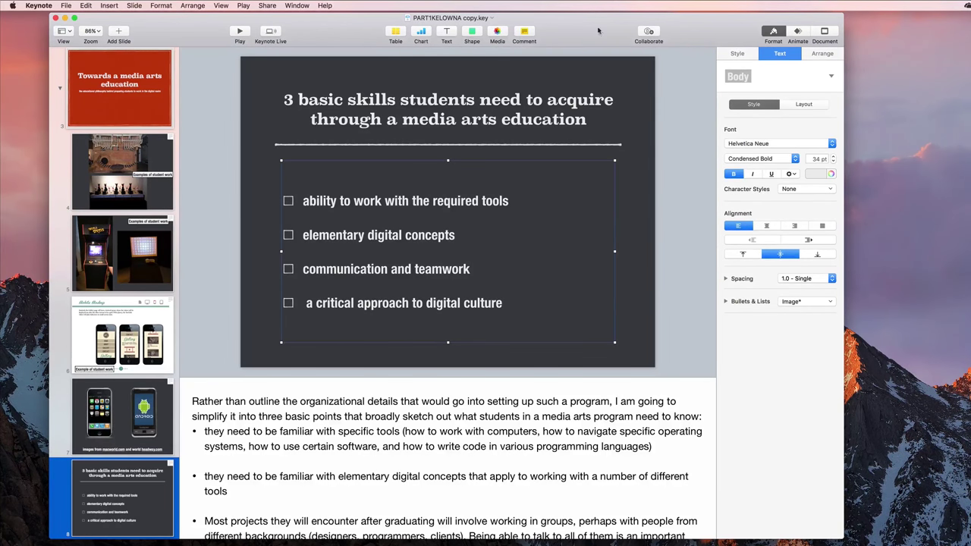
drag(162, 27, 124, 25)
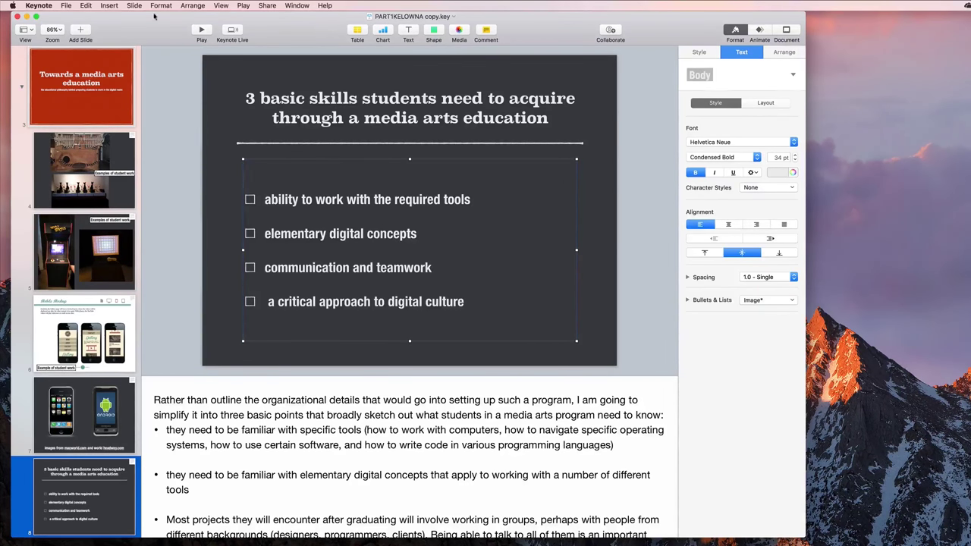
drag(155, 31, 146, 31)
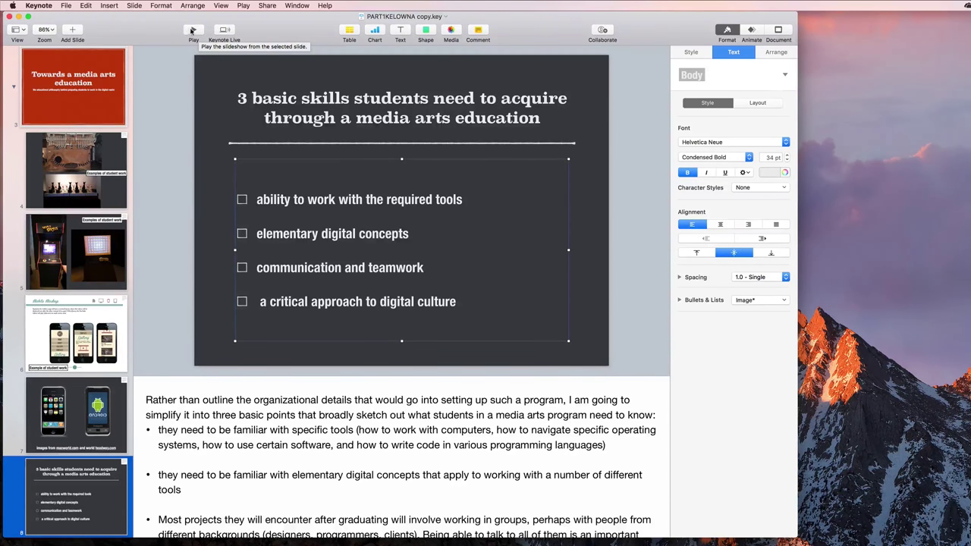
Record the slideshow from slide 8 through slide 11, stop the recording, and save the presentation.
click(246, 5)
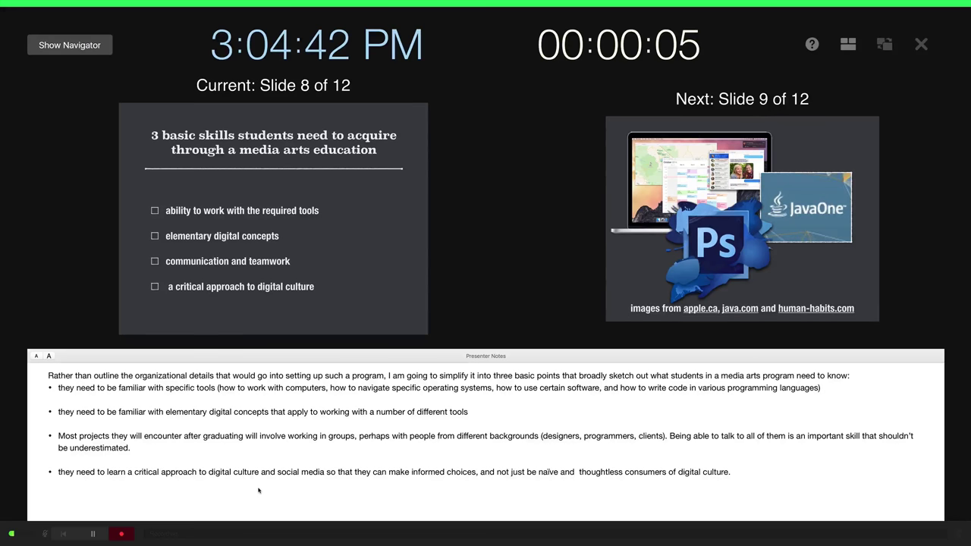
key(Right)
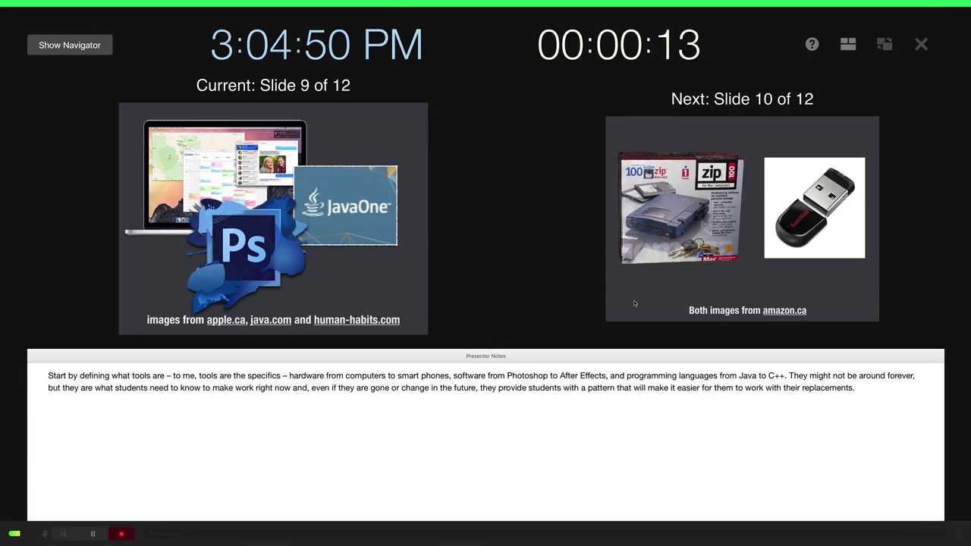
key(Right)
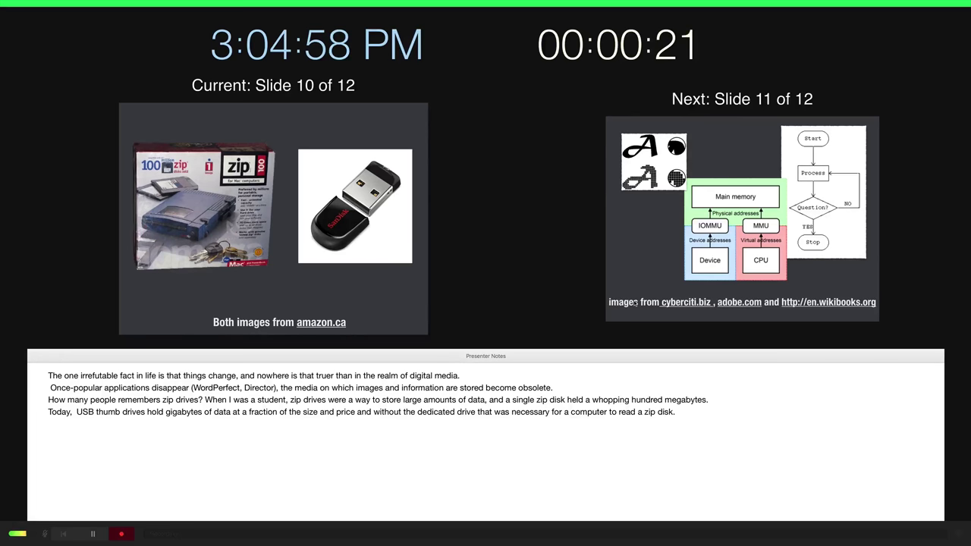
mouse_move(640, 295)
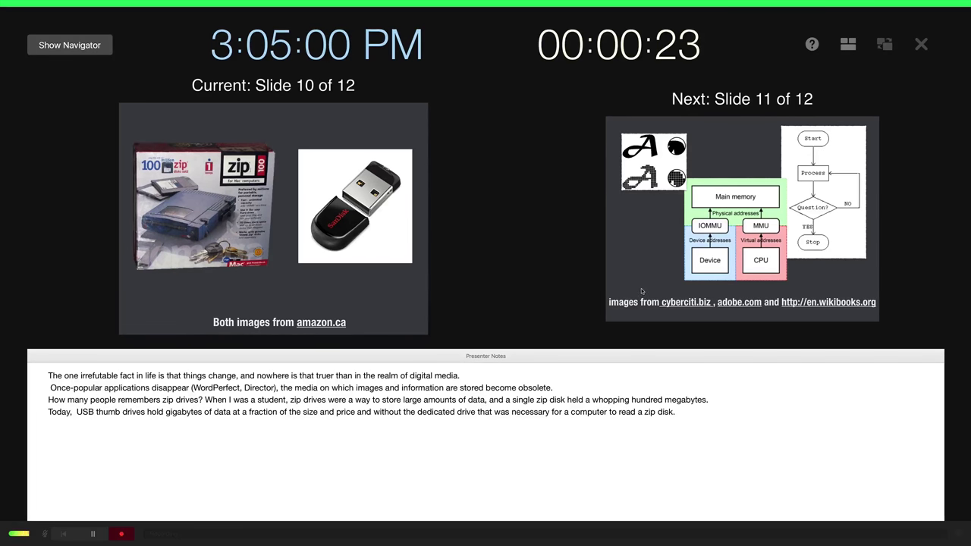
key(Right)
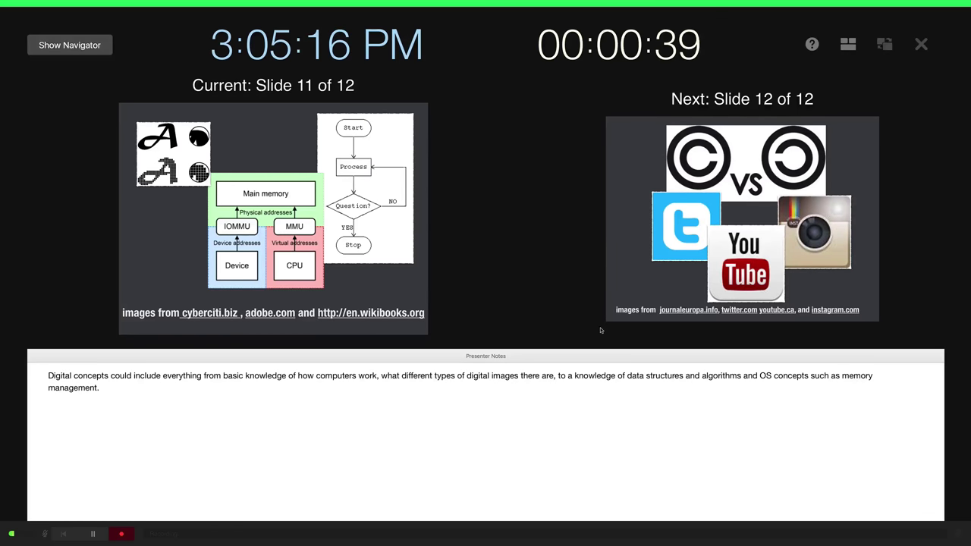
click(120, 535)
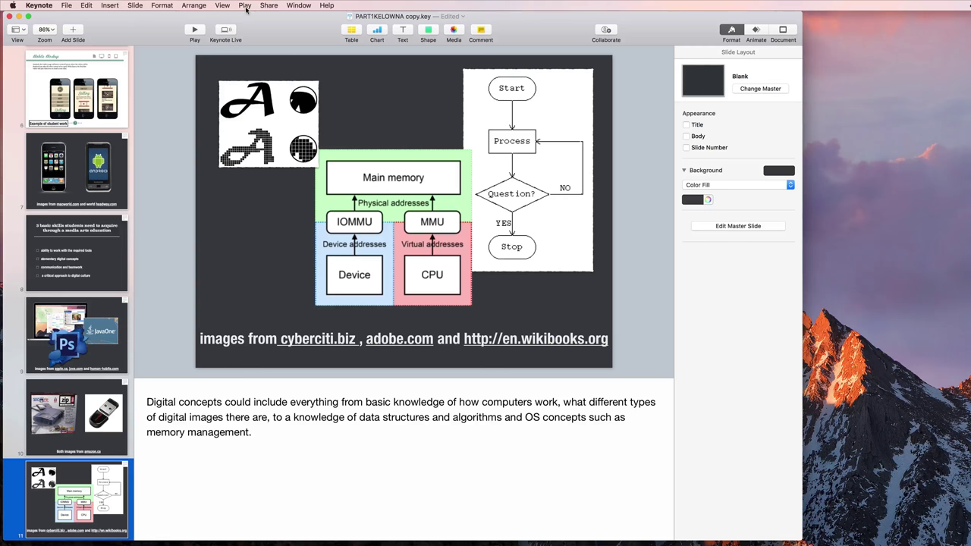
key(super+s)
Set the document's presentation type to Self-Playing.
click(243, 5)
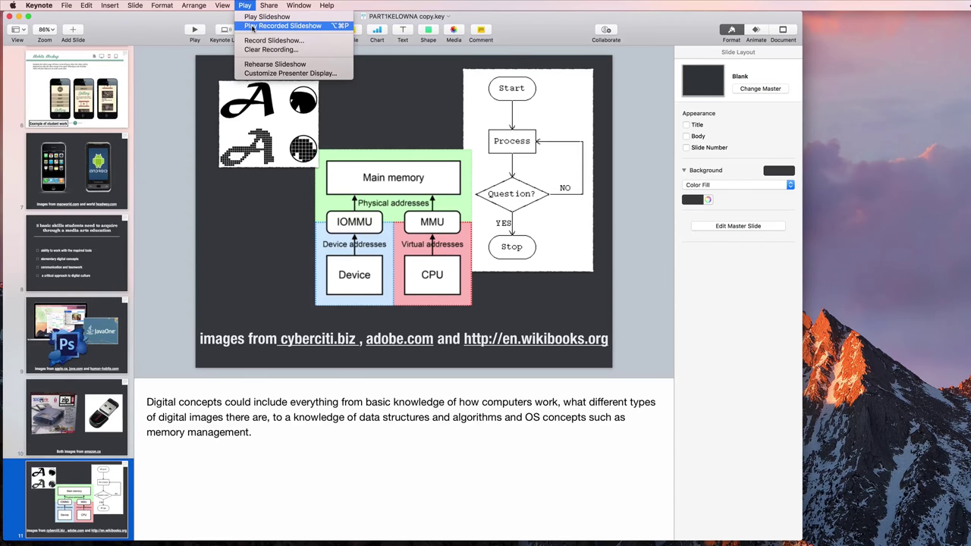
click(784, 47)
click(782, 33)
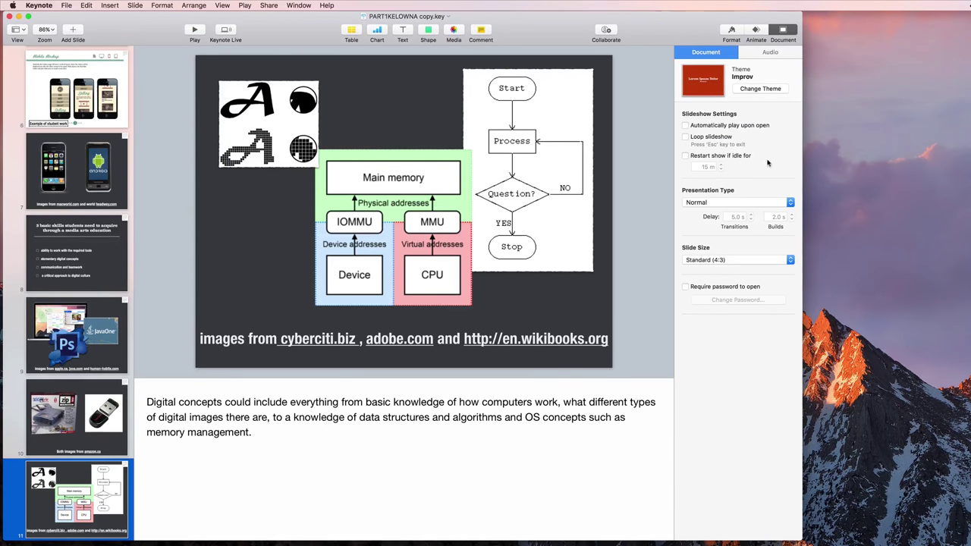
click(748, 203)
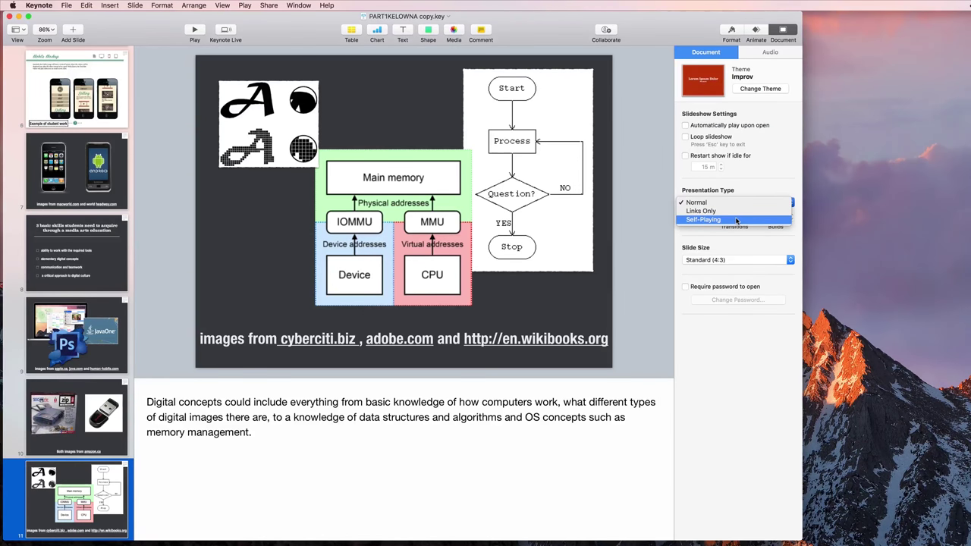
click(736, 220)
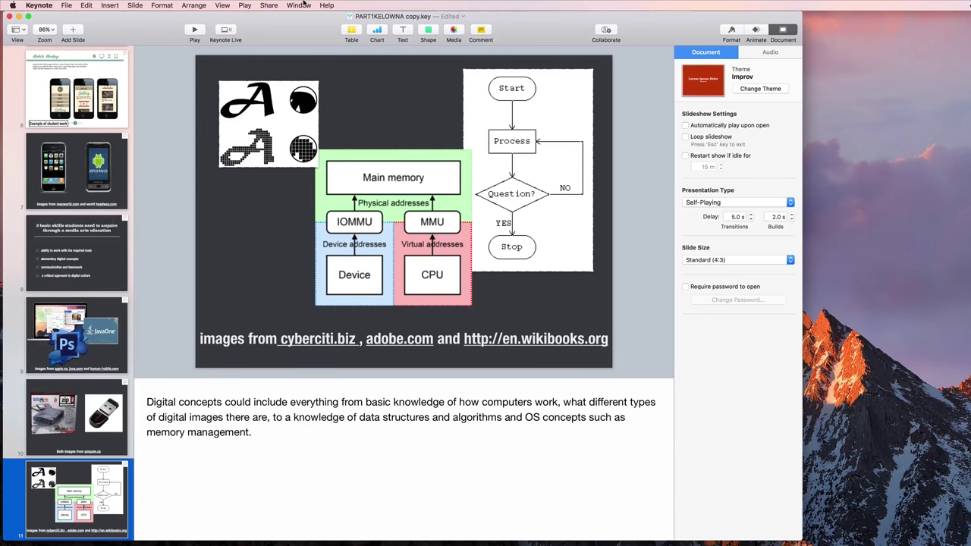
Show the available slideshow playback and recording commands.
click(248, 6)
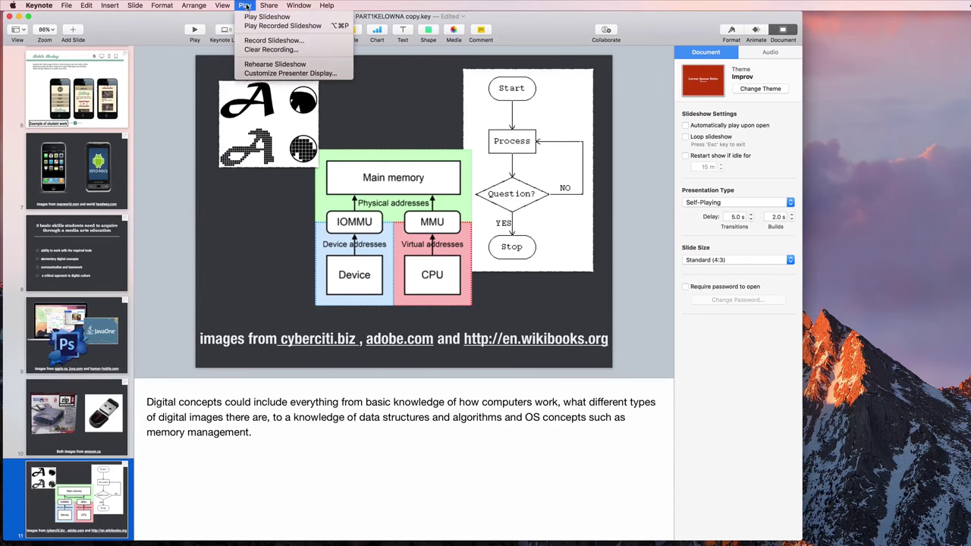